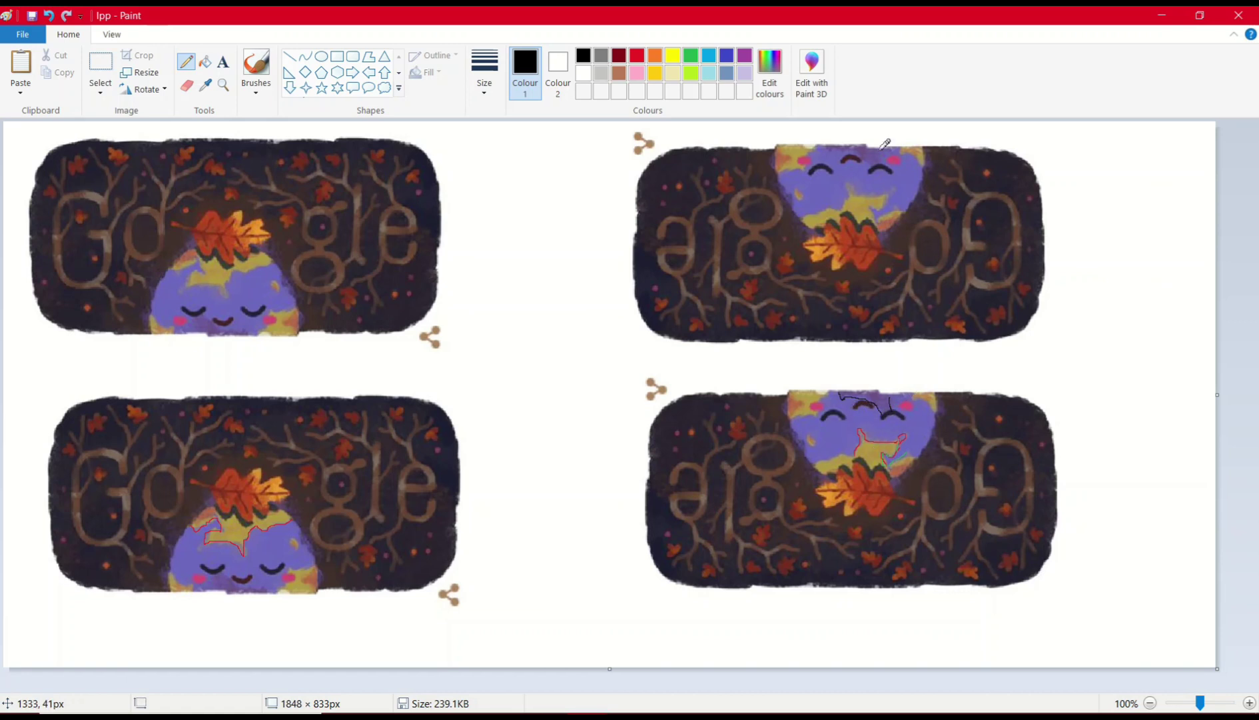
- Draw a short black pencil arc between the eyes of the upper-right upside-down doodle
{"action": "mouse_move", "coordinate": [851, 151]}
{"action": "left_mouse_down"}
{"action": "mouse_move", "coordinate": [837, 152]}
{"action": "mouse_move", "coordinate": [860, 157]}
{"action": "left_mouse_up"}
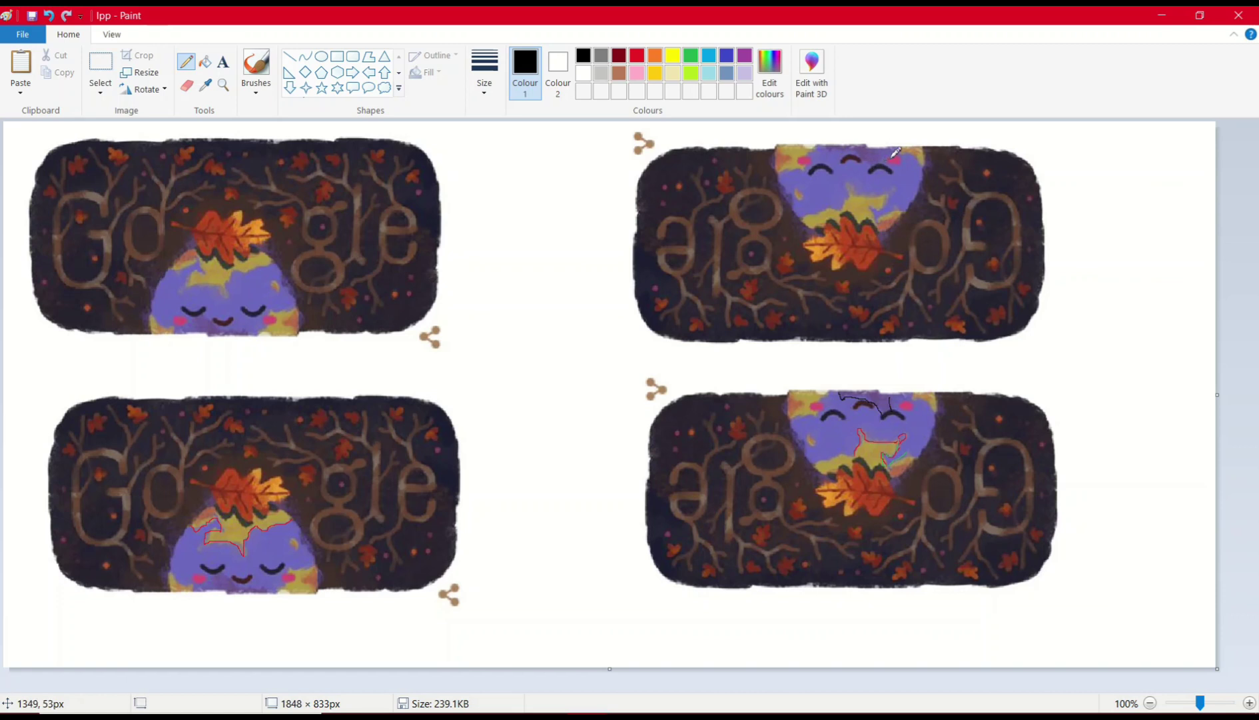